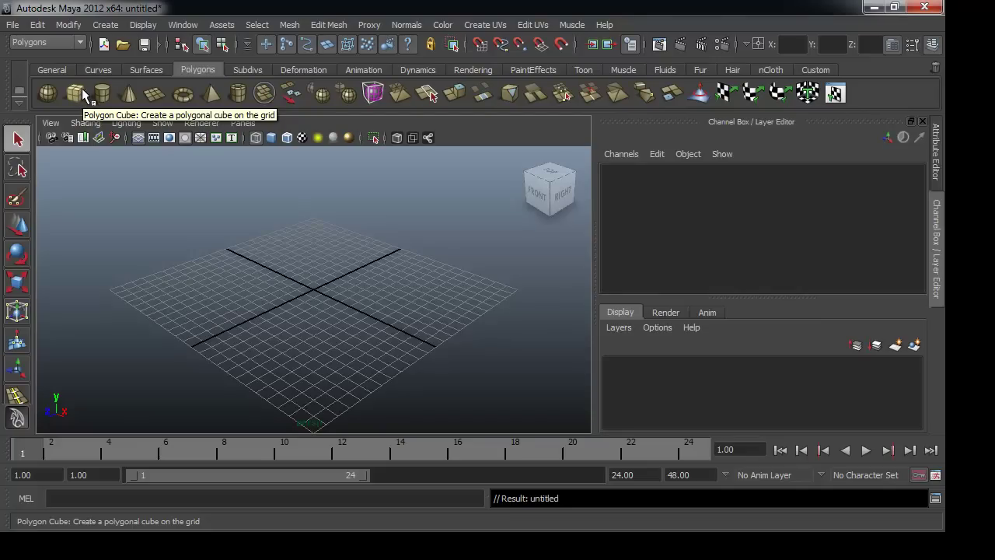
Step: Create a polygon cube at the centre of the grid and display it shaded
left_click(77, 90)
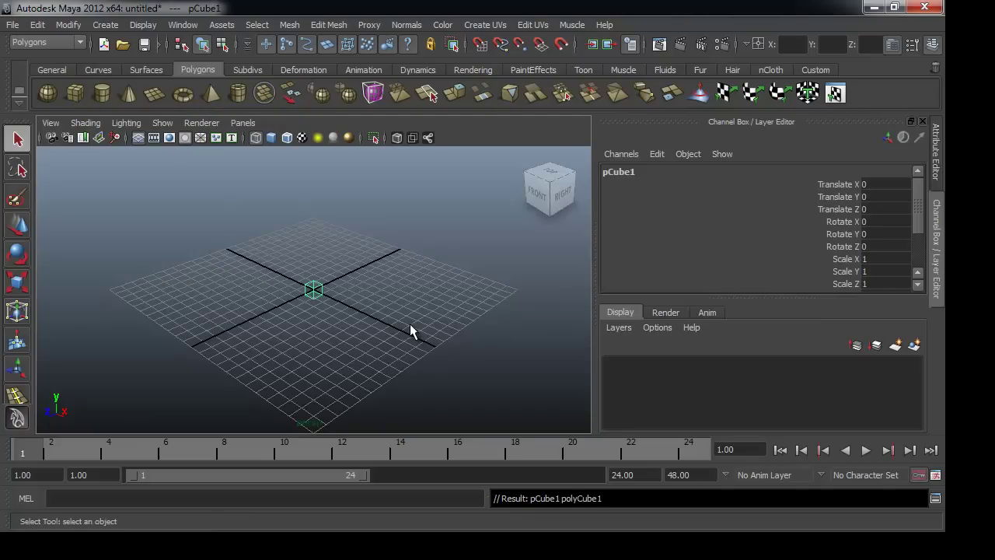
key("5")
mouse_move(344, 311)
right_mouse_down("alt")
mouse_move(560, 335)
mouse_move(489, 333)
right_mouse_up("alt")
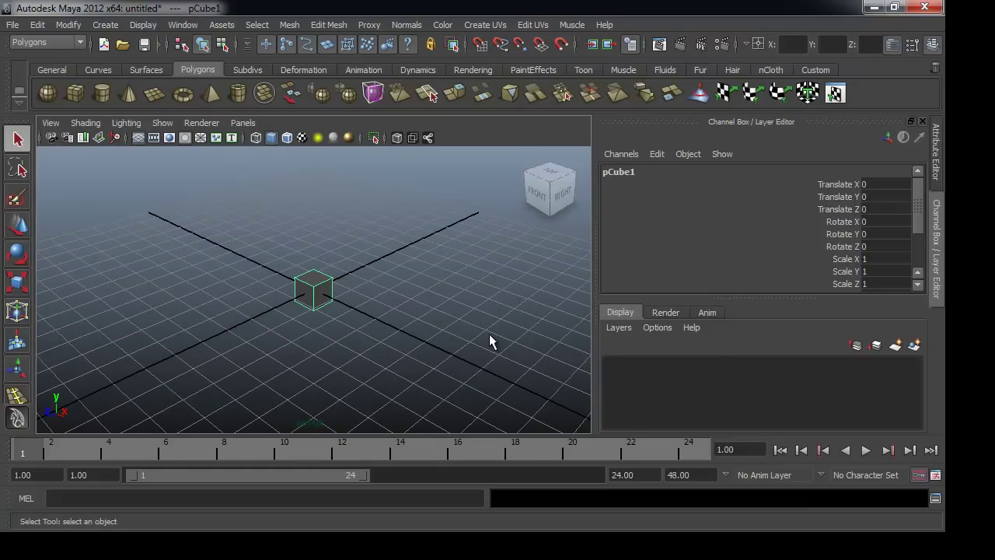
Step: Scale the cube into a wide slab, to about 9.77 along X and about 16 along Z
key("r")
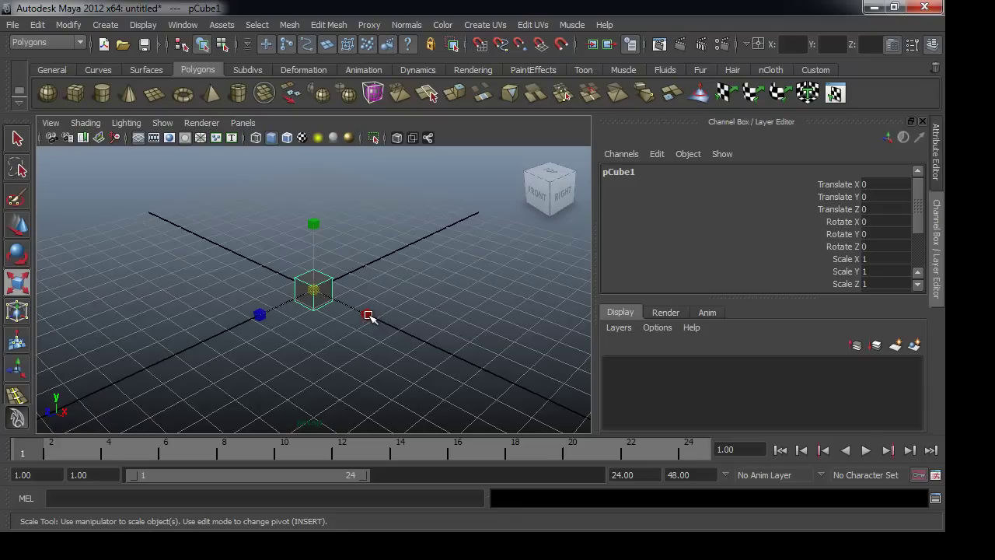
left_click_drag(368, 315, 638, 420)
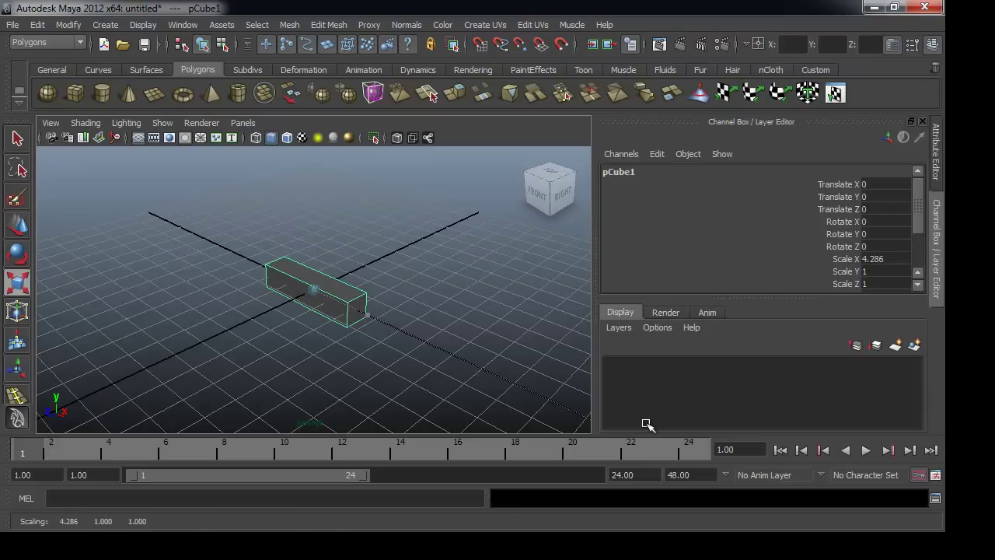
left_click_drag(369, 315, 458, 344)
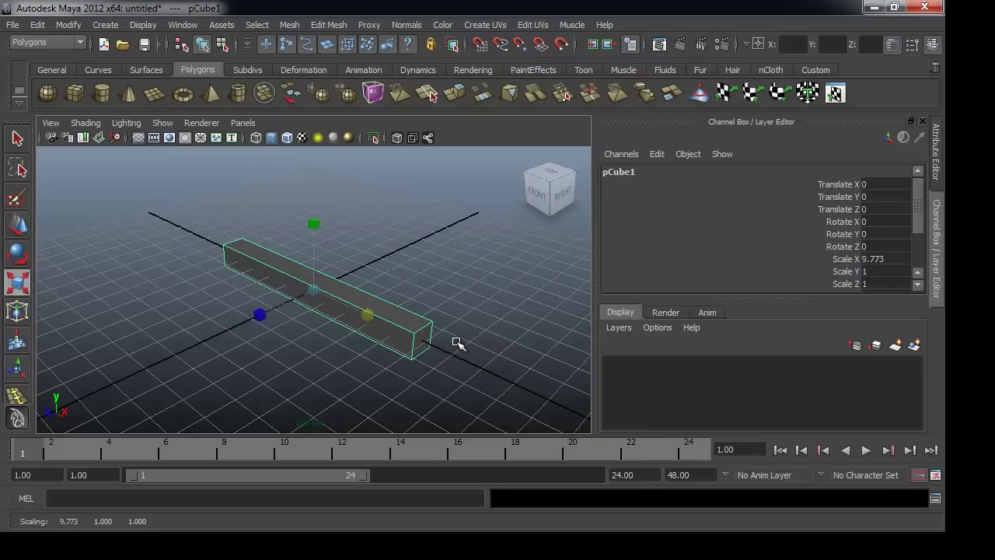
left_click_drag(261, 317, 189, 363)
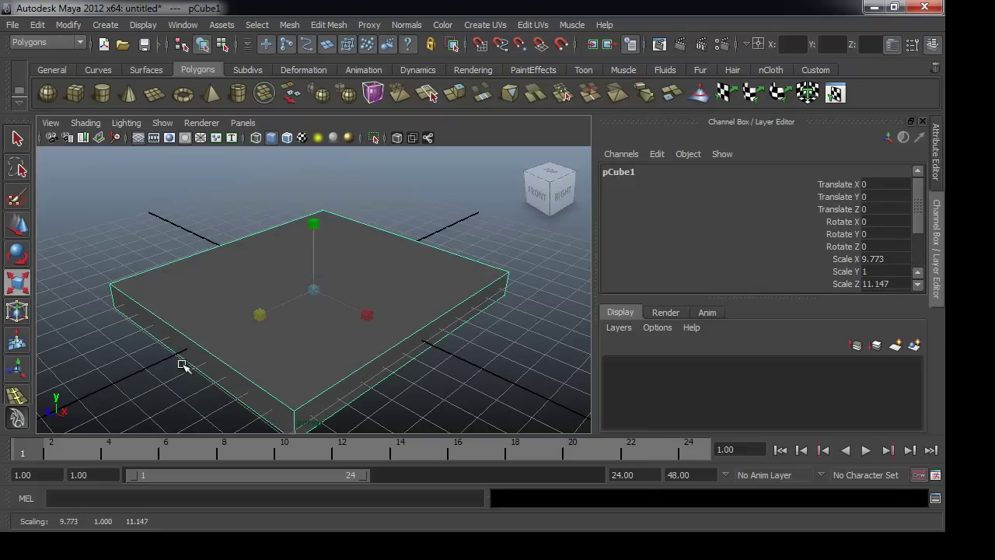
left_click_drag(260, 312, 233, 329)
Step: Raise the slab about 6.05 units above the grid along Y
right_click_drag(380, 352, 298, 343, "alt")
mouse_move(298, 342)
left_mouse_down("alt")
mouse_move(271, 322)
mouse_move(297, 345)
left_mouse_up("alt")
key("w")
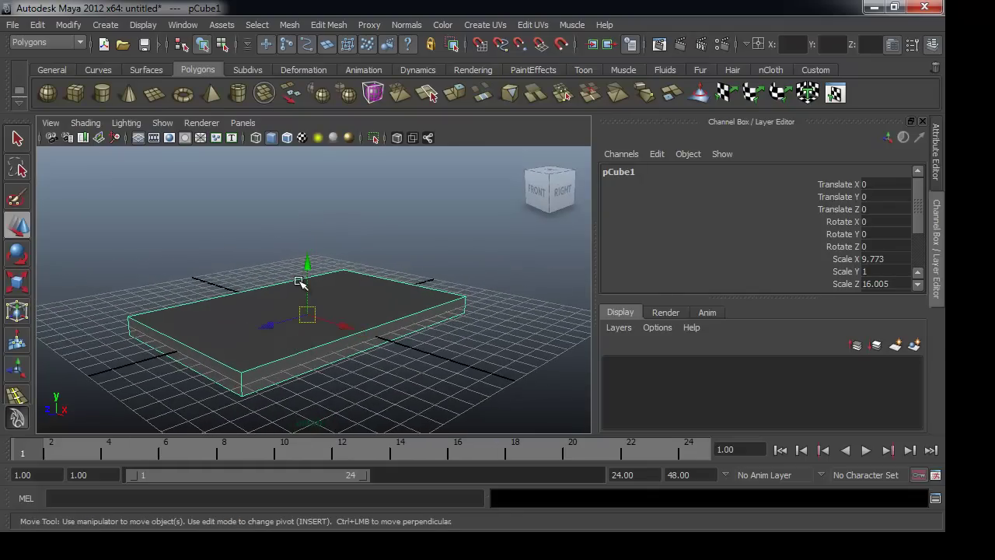
left_click_drag(307, 264, 326, 175)
left_click_drag(382, 209, 403, 278, "alt")
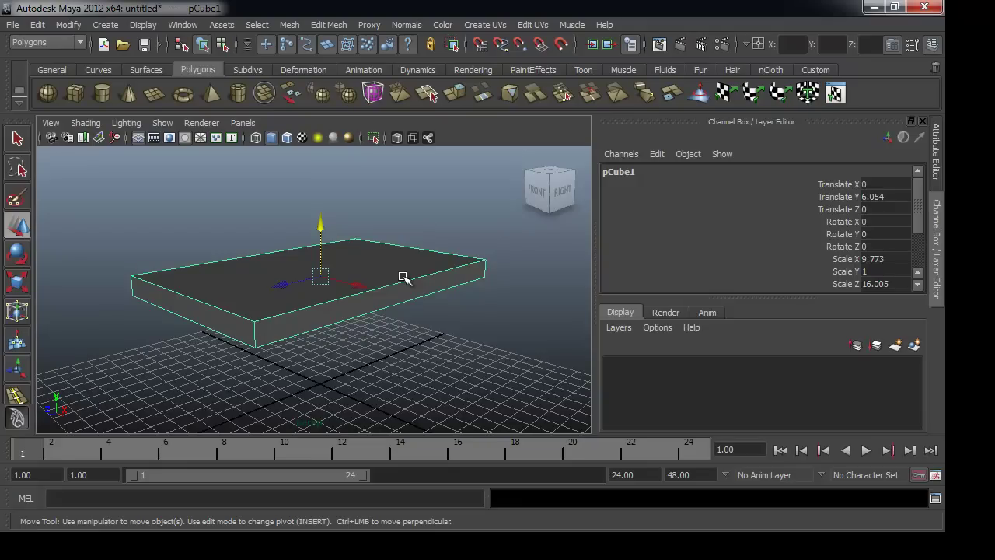
Step: Thin the slab into a tabletop by scaling its Y to about 0.31
key("r")
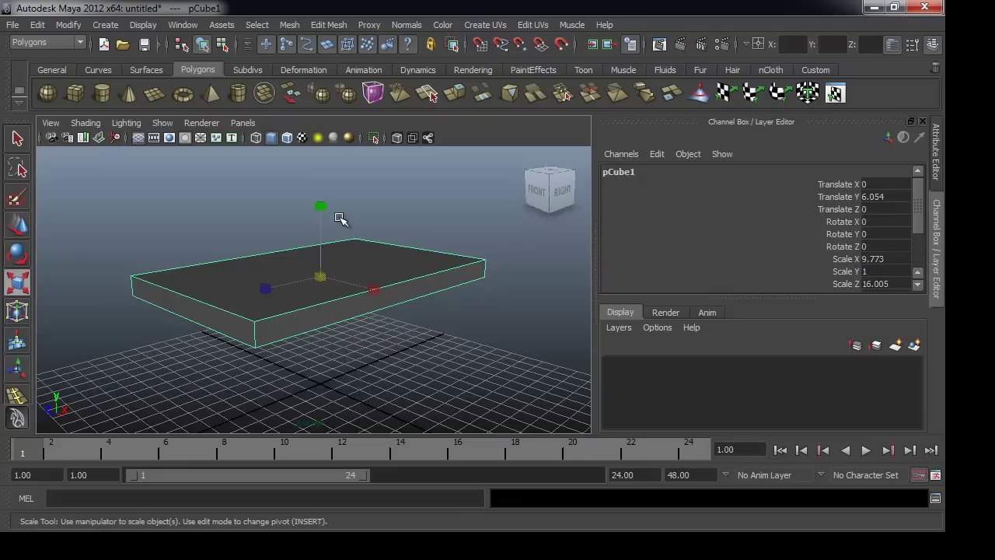
left_click_drag(323, 206, 327, 255)
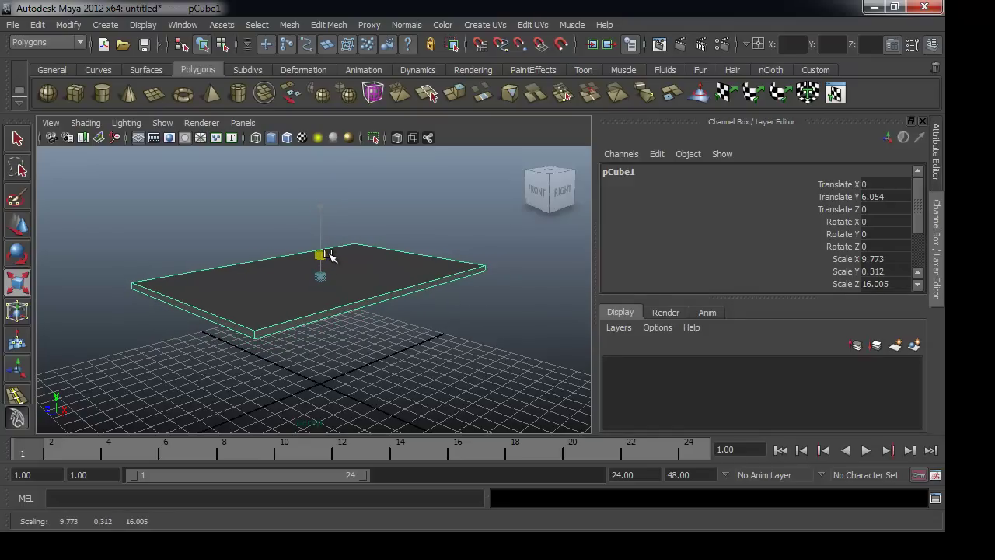
scroll(386, 340, "up", 5)
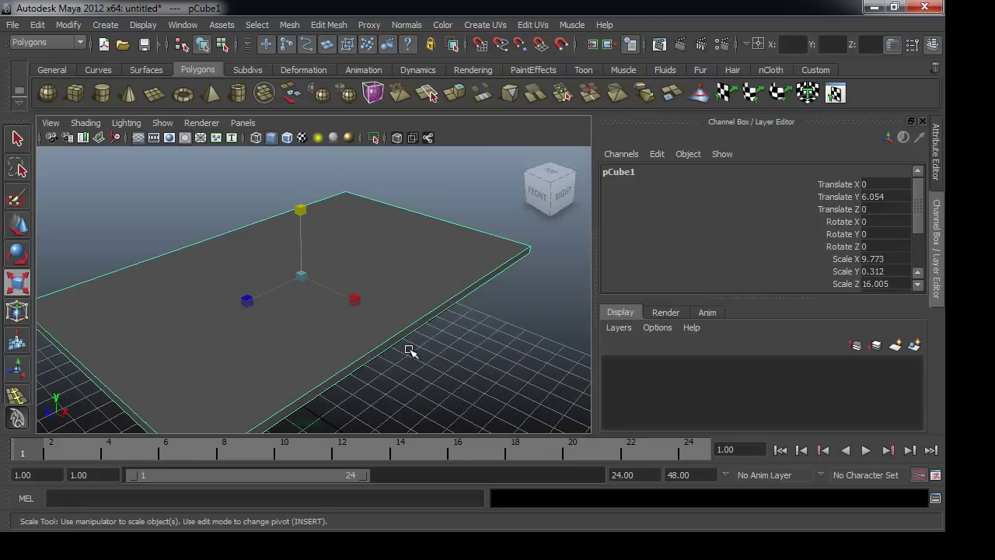
scroll(344, 349, "down", 4)
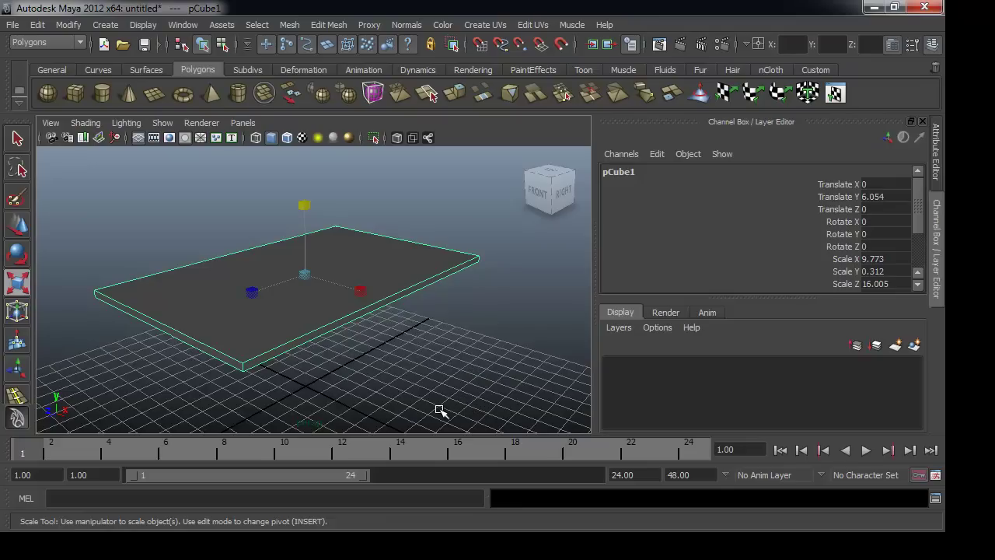
Step: Insert an edge loop close to each of the tabletop's two short ends with the Insert Edge Loop Tool
left_click(419, 330)
left_click(386, 269)
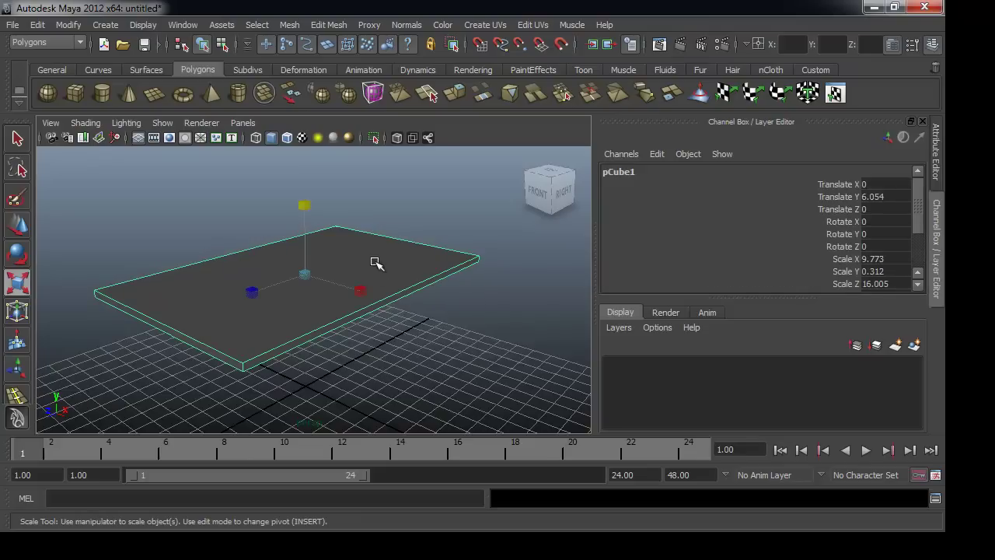
left_click(328, 25)
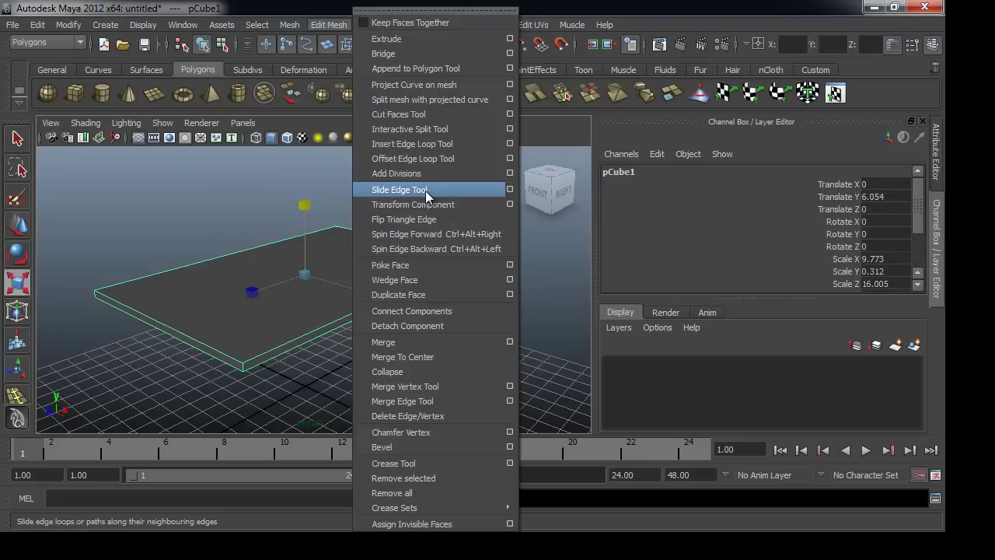
left_click(436, 148)
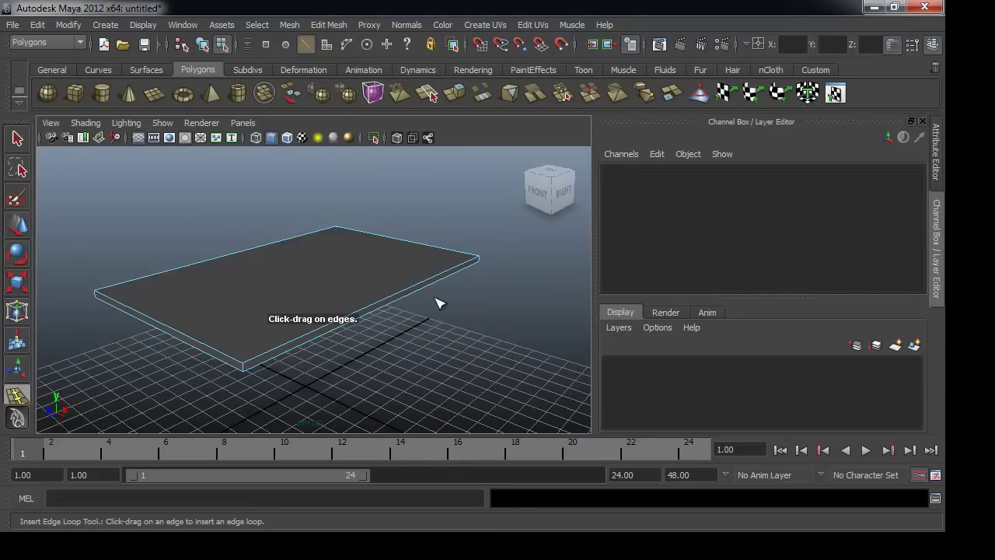
left_click_drag(392, 306, 349, 315, "alt")
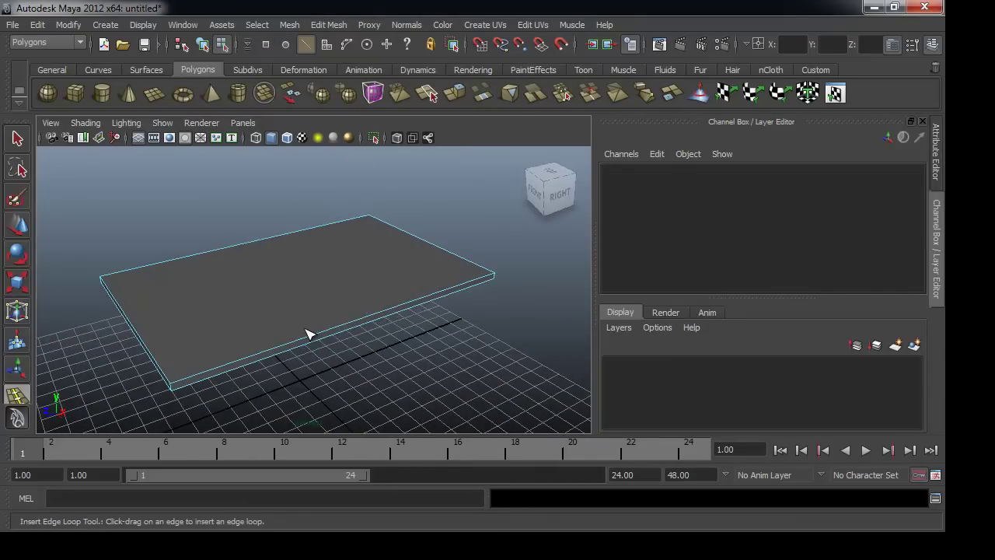
mouse_move(196, 380)
left_mouse_down()
mouse_move(184, 387)
mouse_move(194, 385)
left_mouse_up()
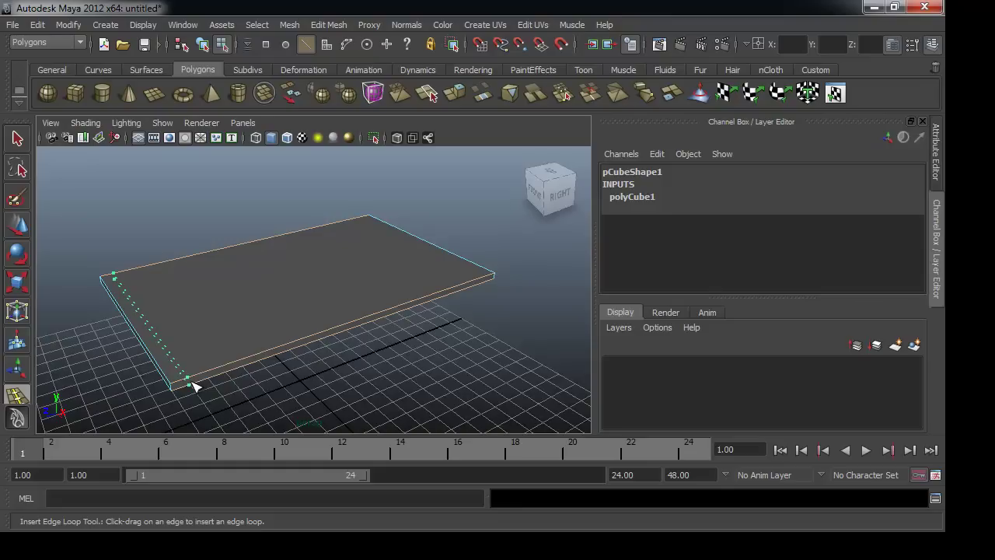
mouse_move(192, 382)
left_mouse_down()
mouse_move(169, 387)
mouse_move(187, 387)
left_mouse_up()
left_click_drag(484, 297, 413, 345, "alt")
left_click_drag(449, 382, 391, 396)
Step: Insert an edge loop close to each of the tabletop's two long sides, leave the tool and clear the selection
right_click_drag(391, 396, 367, 393, "alt")
mouse_move(367, 393)
left_mouse_down("alt")
mouse_move(366, 384)
mouse_move(351, 395)
mouse_move(360, 388)
mouse_move(336, 387)
mouse_move(354, 387)
left_mouse_up("alt")
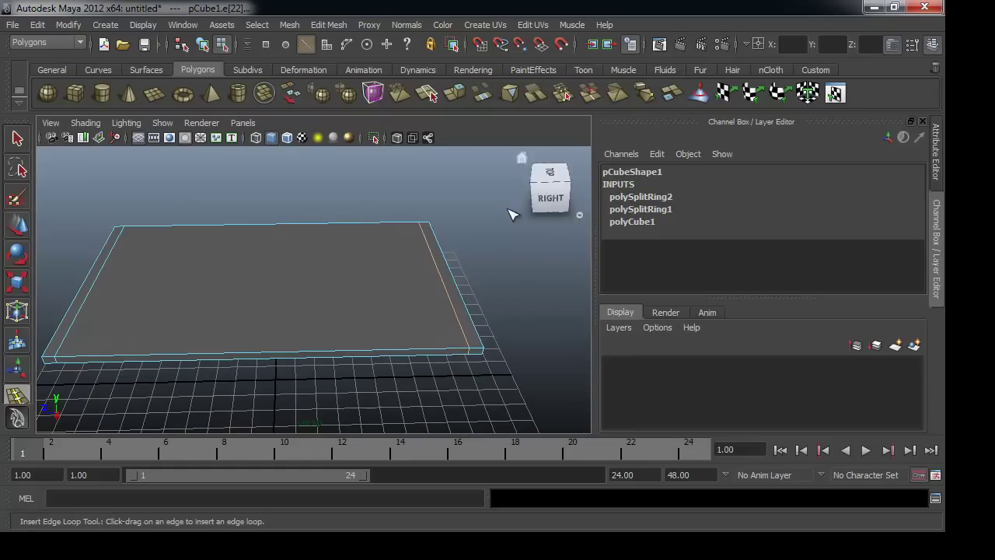
left_click_drag(482, 351, 251, 357, "alt")
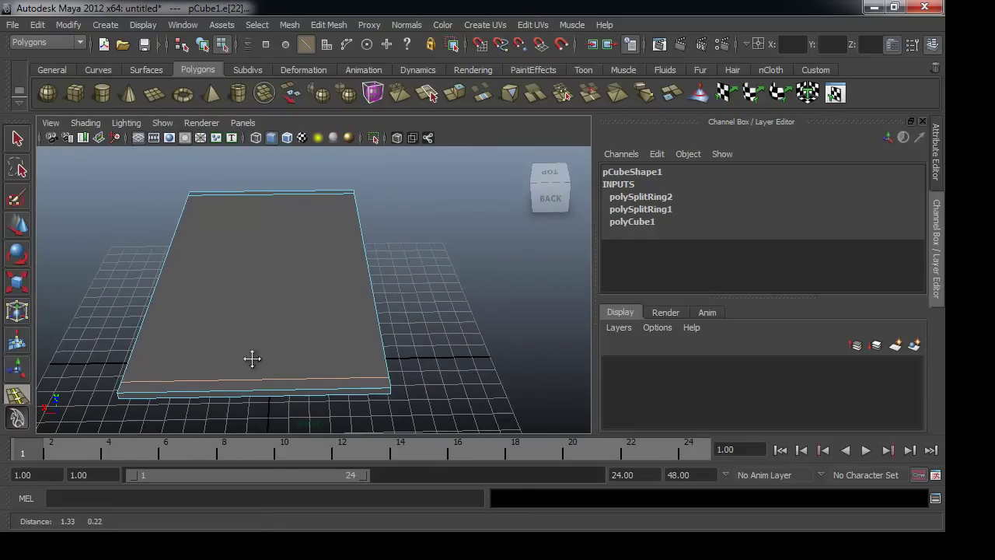
left_click_drag(130, 394, 125, 394)
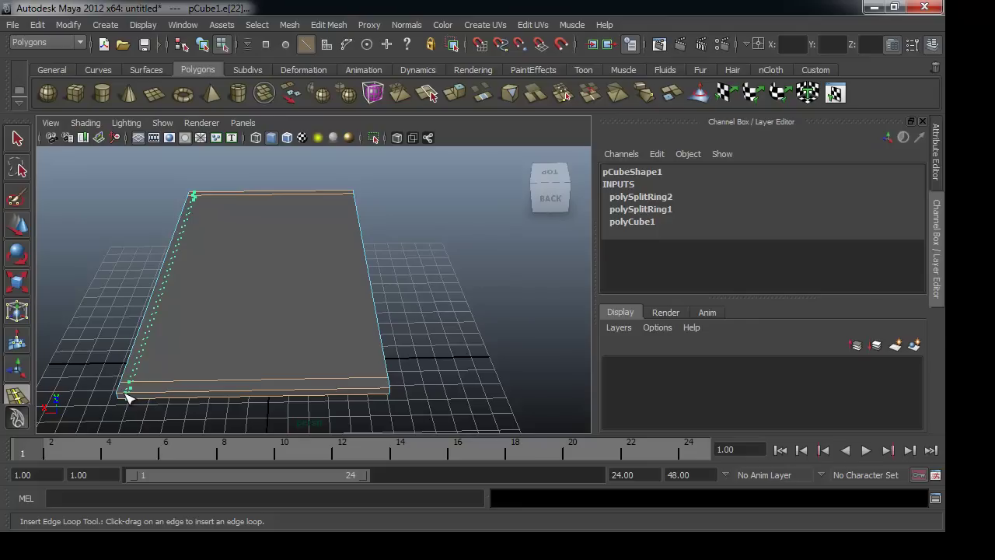
left_click_drag(125, 394, 126, 395)
left_click_drag(385, 391, 386, 393)
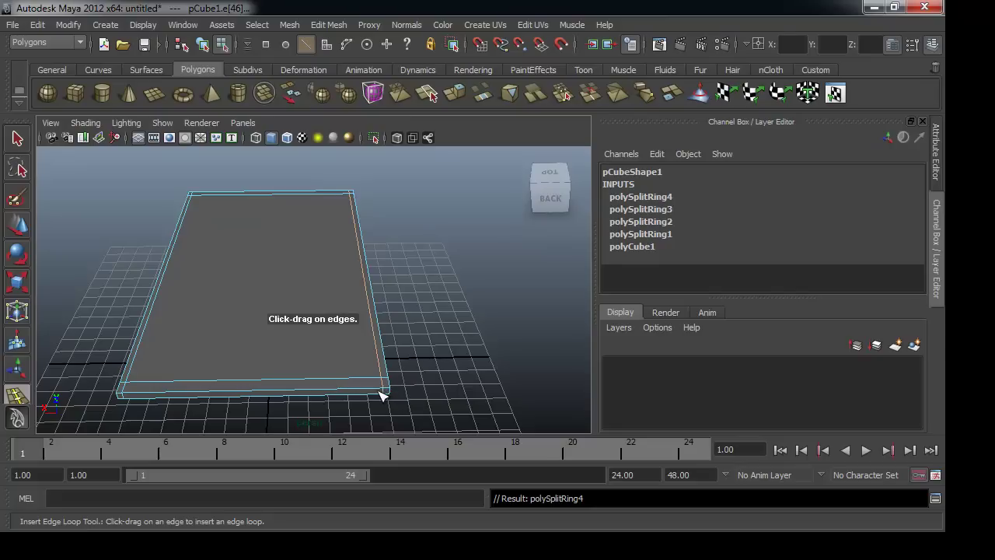
key("q")
left_click(402, 342)
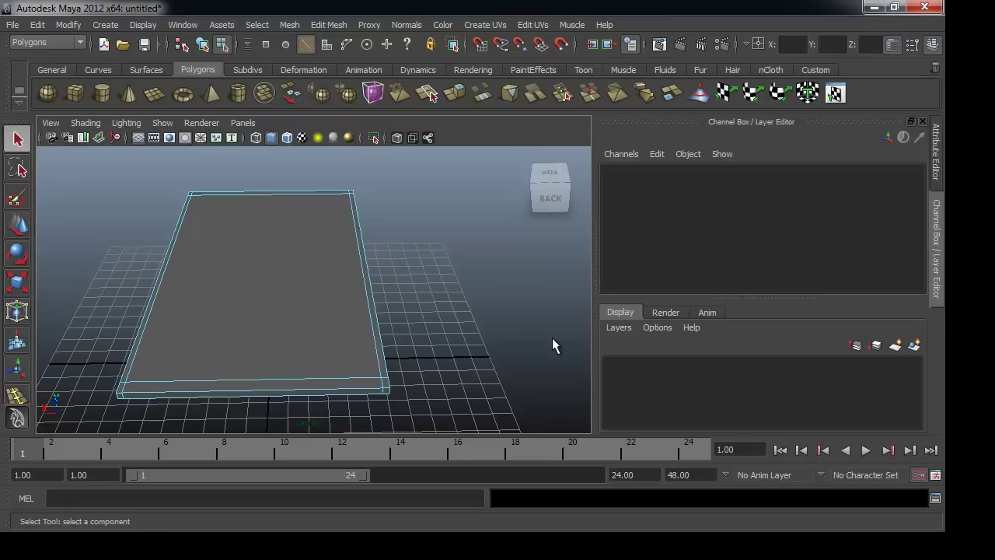
Step: Switch to face selection and select the two small corner faces under the tabletop's back end
left_click_drag(547, 347, 273, 298, "alt")
scroll(402, 304, "up", 2)
right_click_drag(273, 299, 269, 333)
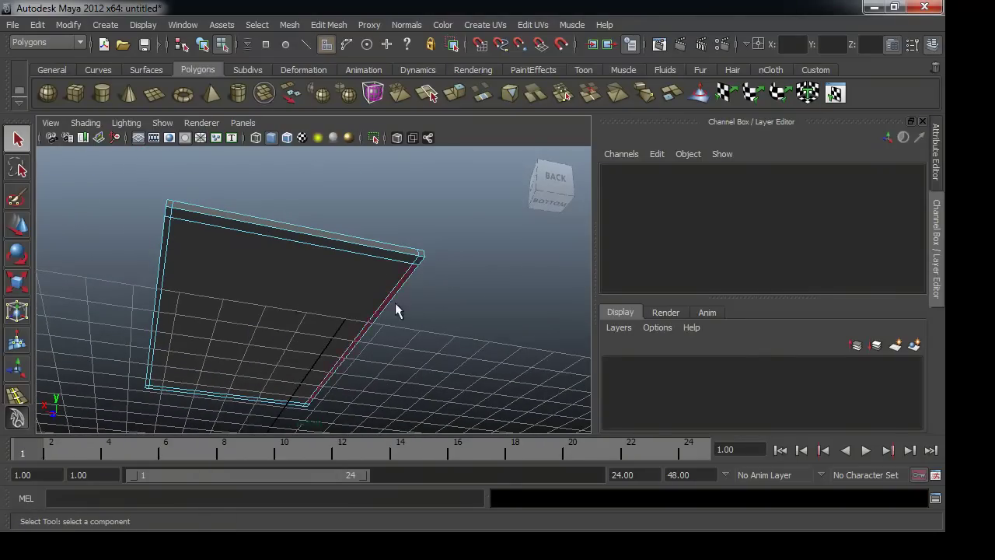
left_click(418, 264)
left_click(195, 244)
Step: Add the two small corner faces under the tabletop's front end to the selection
left_click_drag(271, 376, 275, 299, "alt")
left_click_drag(326, 228, 343, 209, "alt")
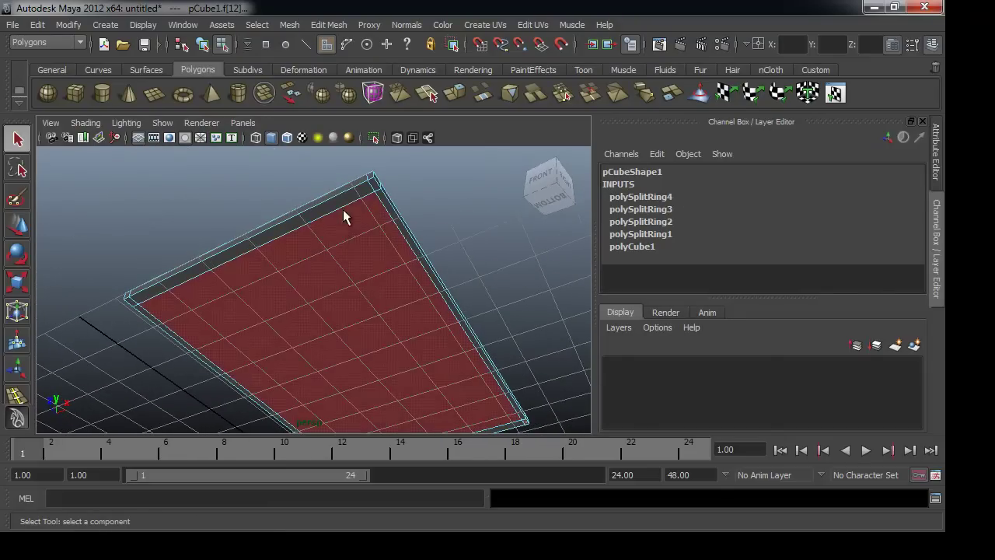
left_click_drag(213, 306, 238, 243, "alt")
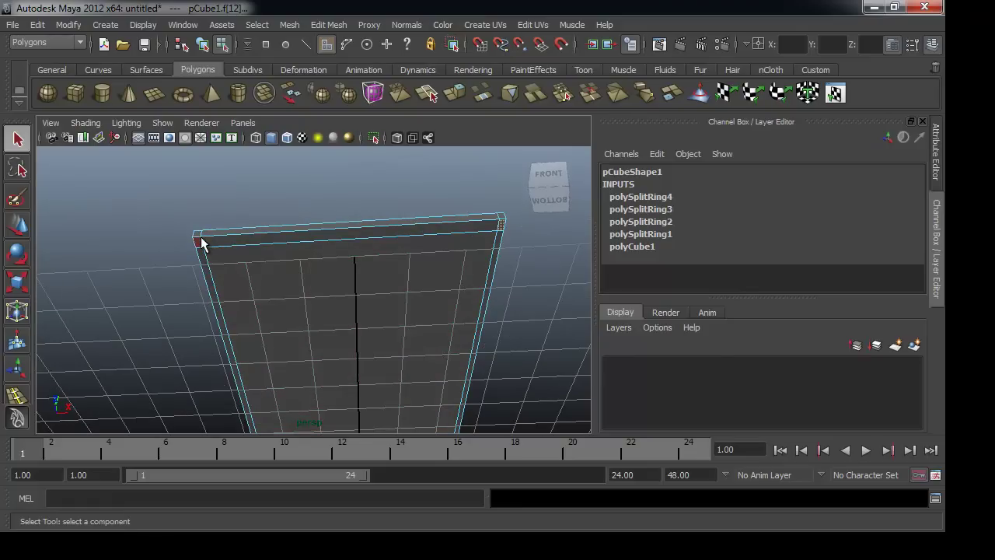
left_click(256, 311)
left_click_drag(313, 371, 324, 404, "alt")
middle_click_drag(325, 405, 286, 349, "alt")
left_click_drag(306, 388, 197, 410, "alt")
left_click_drag(274, 374, 256, 378, "alt")
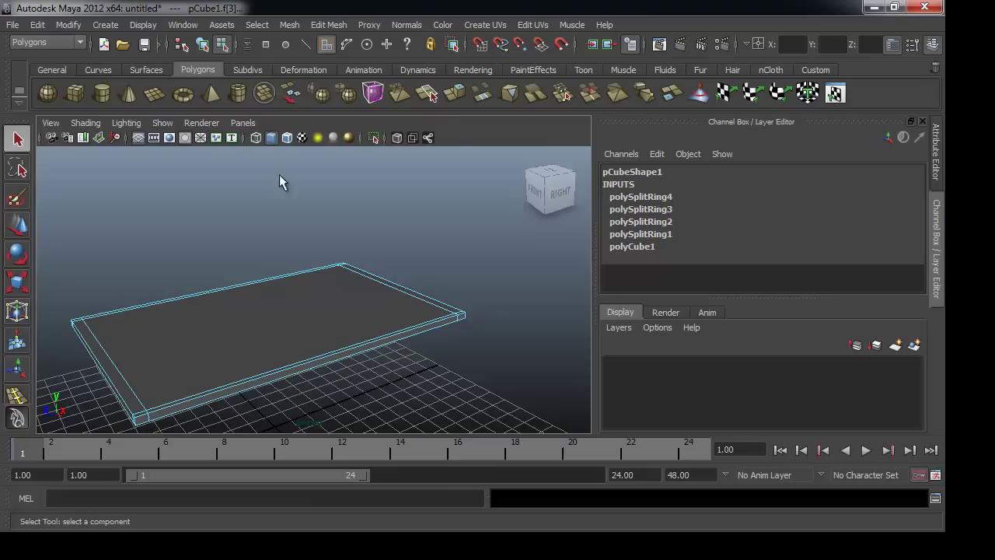
Step: Extrude the four corner faces down to the grid as table legs and return to object mode
left_click(462, 92)
left_click_drag(402, 402, 195, 371, "alt")
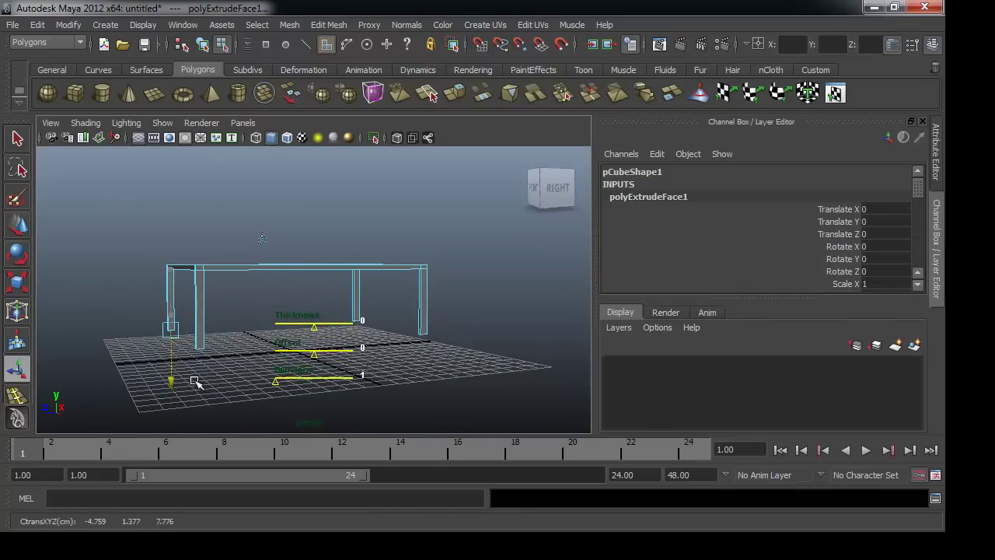
left_click_drag(197, 394, 503, 307, "alt")
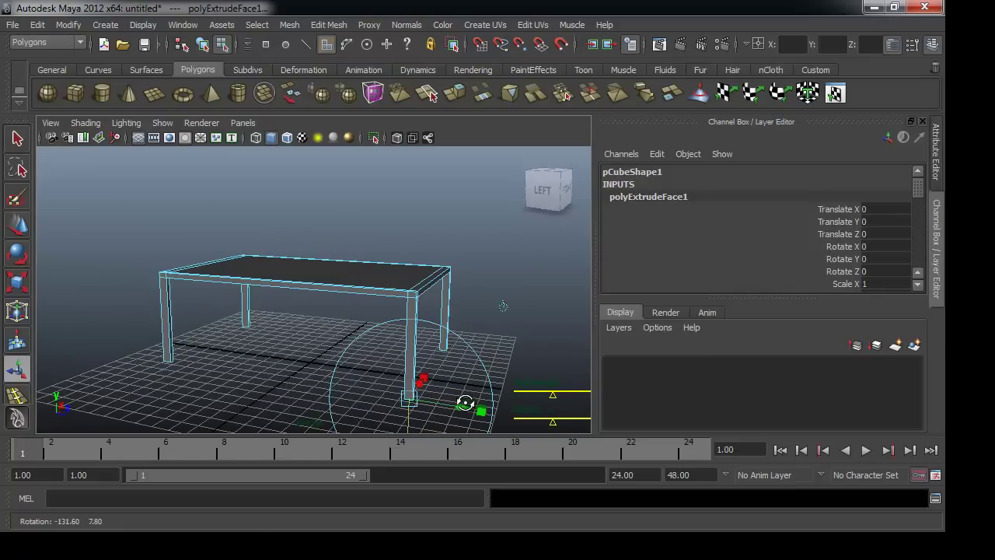
right_click_drag(412, 268, 466, 251)
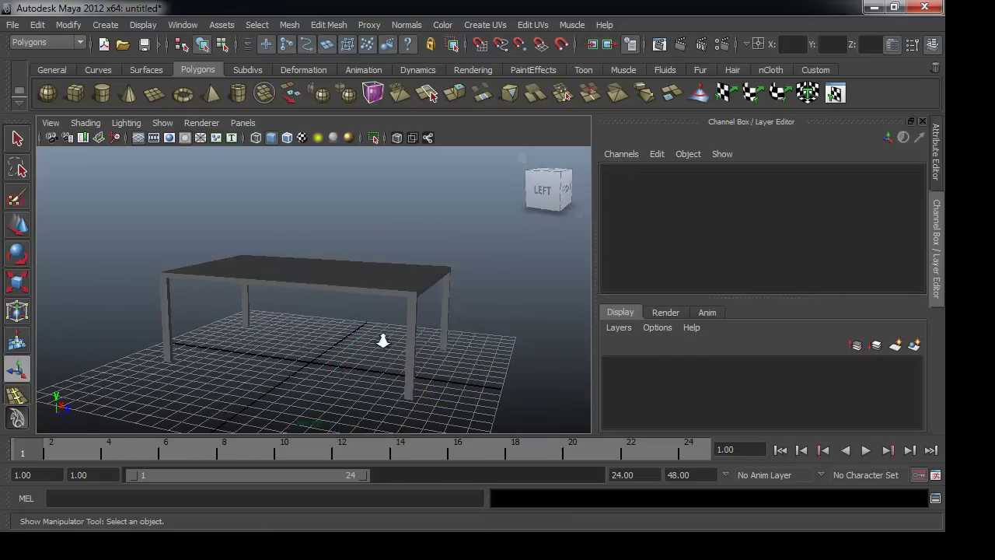
right_click_drag(382, 341, 373, 339, "alt")
mouse_move(373, 340)
left_mouse_down("alt")
mouse_move(347, 347)
mouse_move(382, 339)
mouse_move(335, 366)
mouse_move(382, 360)
mouse_move(378, 353)
left_mouse_up("alt")
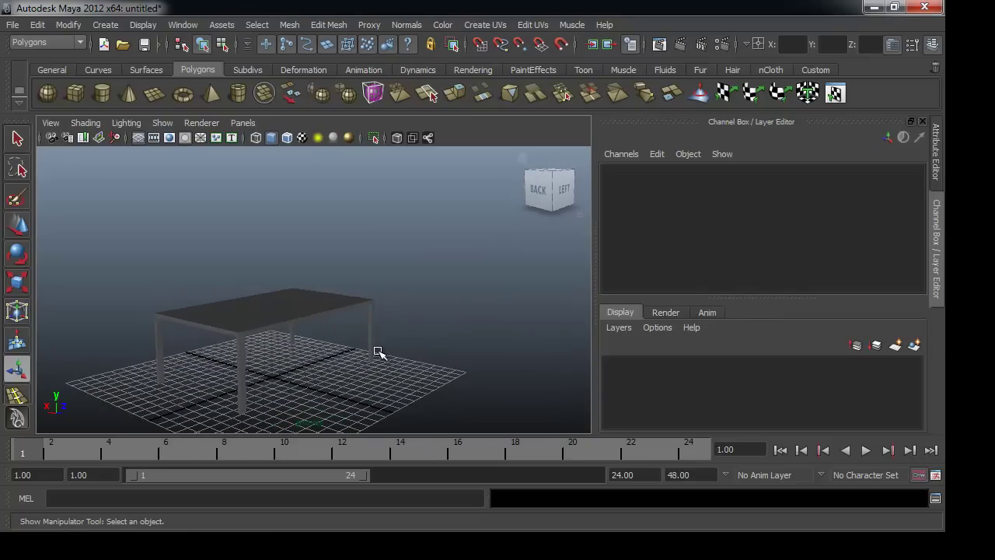
left_click_drag(403, 391, 337, 381, "alt")
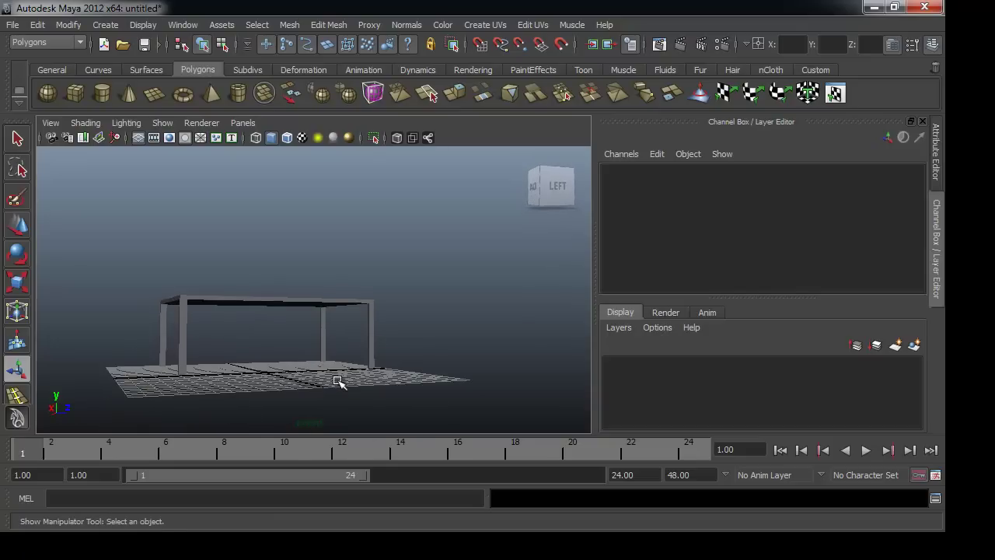